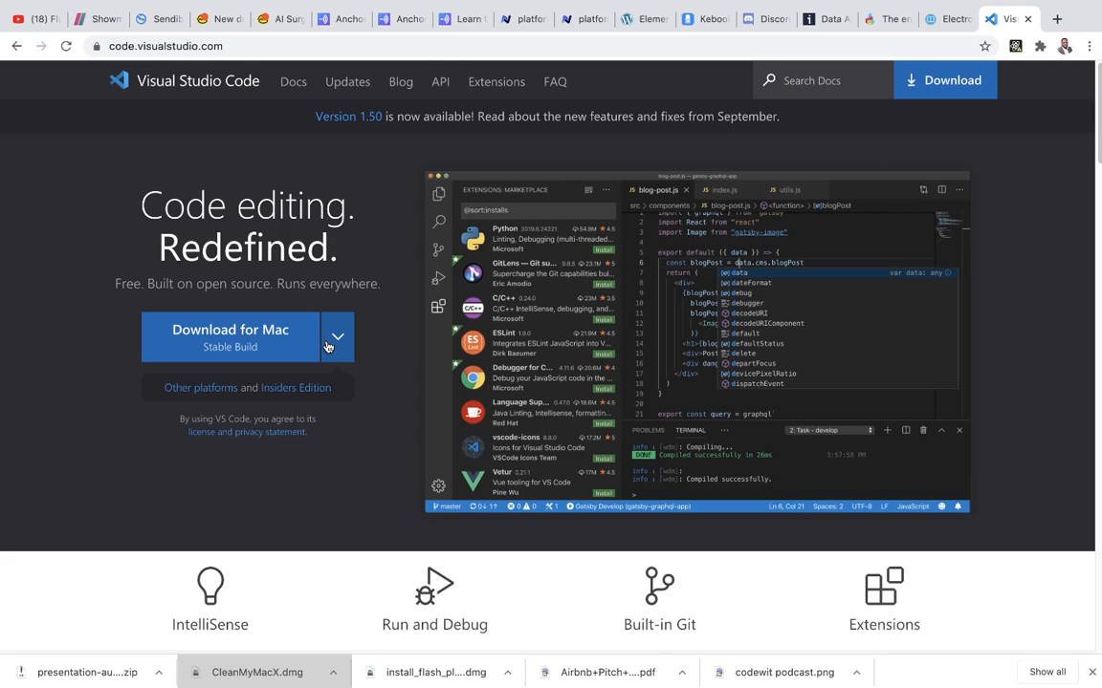
Check the download options per operating system and download the stable Mac build of Visual Studio Code.
{"action": "left_click", "coordinate": [324, 344]}
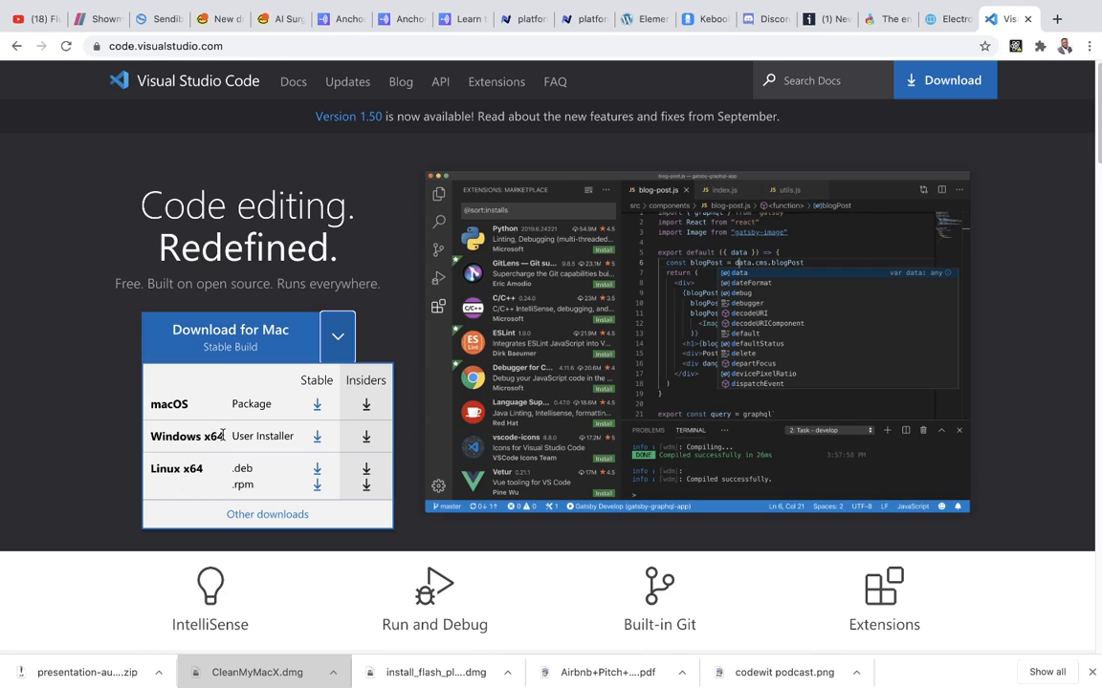
{"action": "left_click", "coordinate": [67, 338]}
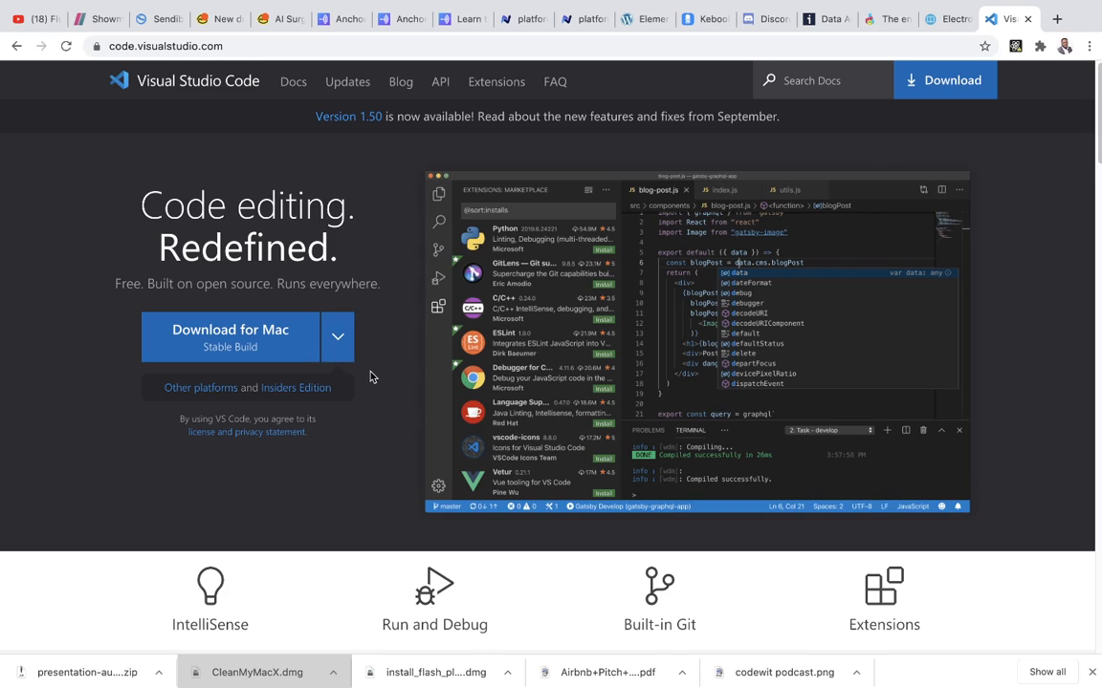
{"action": "left_click", "coordinate": [267, 332]}
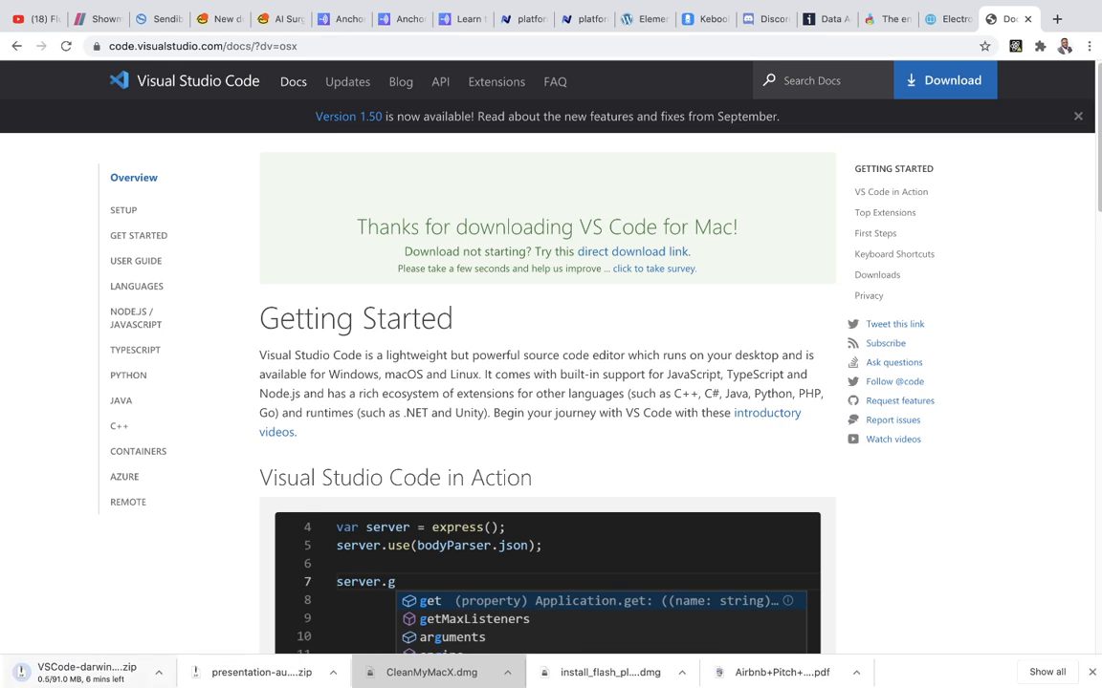
Pause the running VSCode-darwin zip download.
{"action": "left_click", "coordinate": [158, 674]}
{"action": "left_click", "coordinate": [181, 638]}
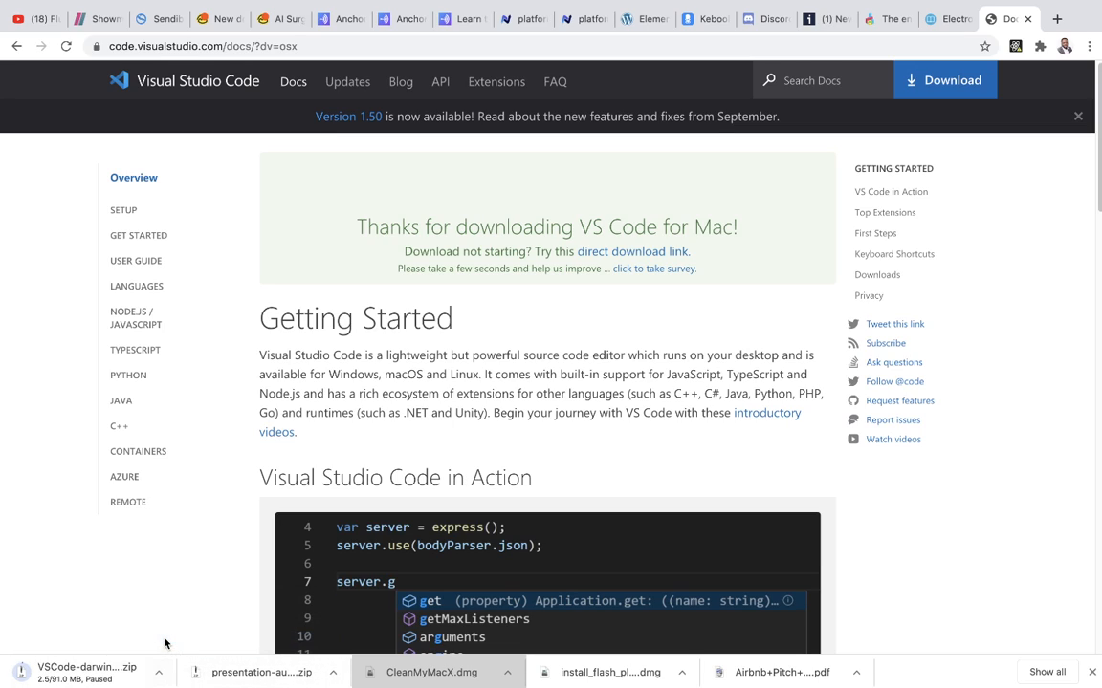
{"action": "left_click", "coordinate": [155, 674]}
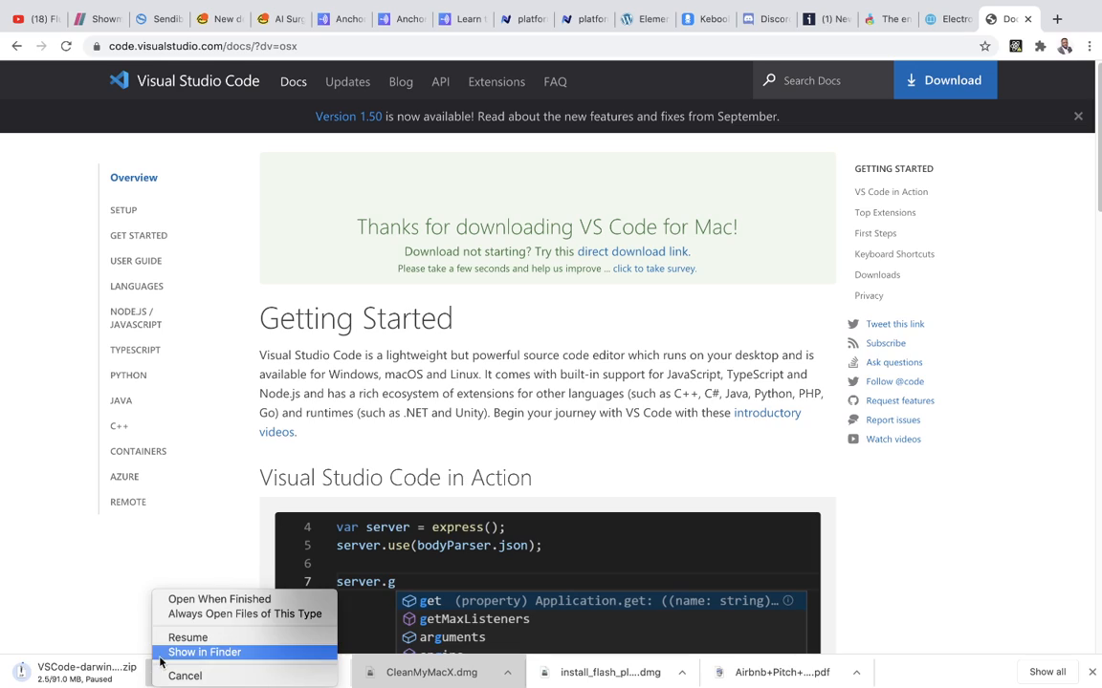
{"action": "left_click", "coordinate": [78, 580]}
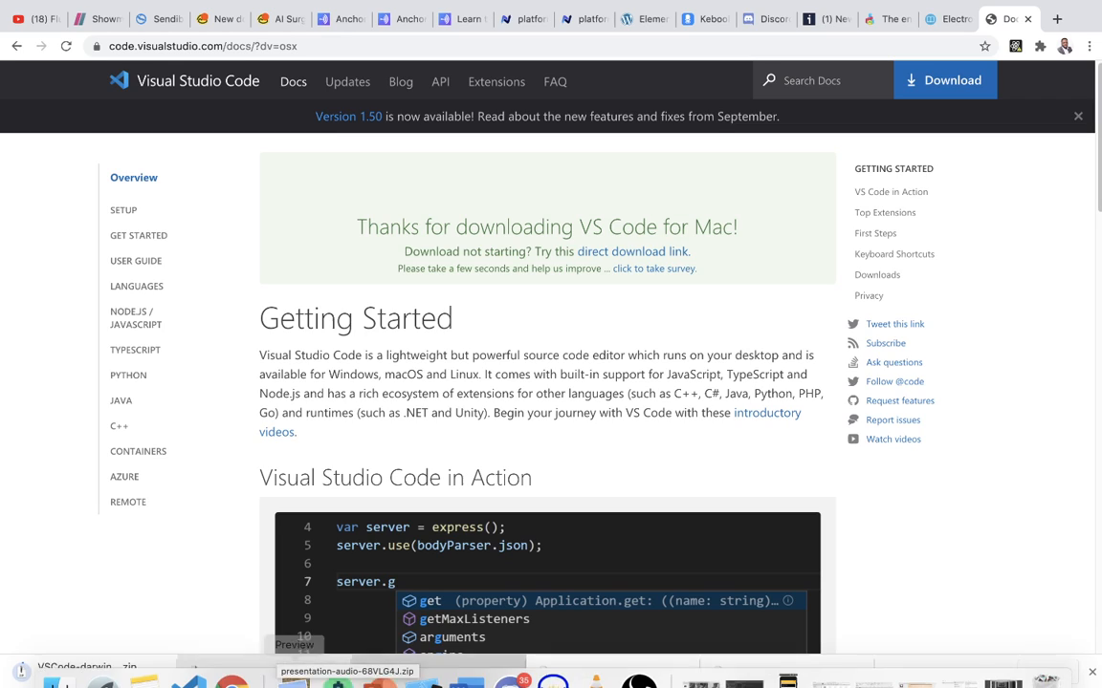
Switch to the installed Visual Studio Code and make its window full screen.
{"action": "mouse_move", "coordinate": [330, 680]}
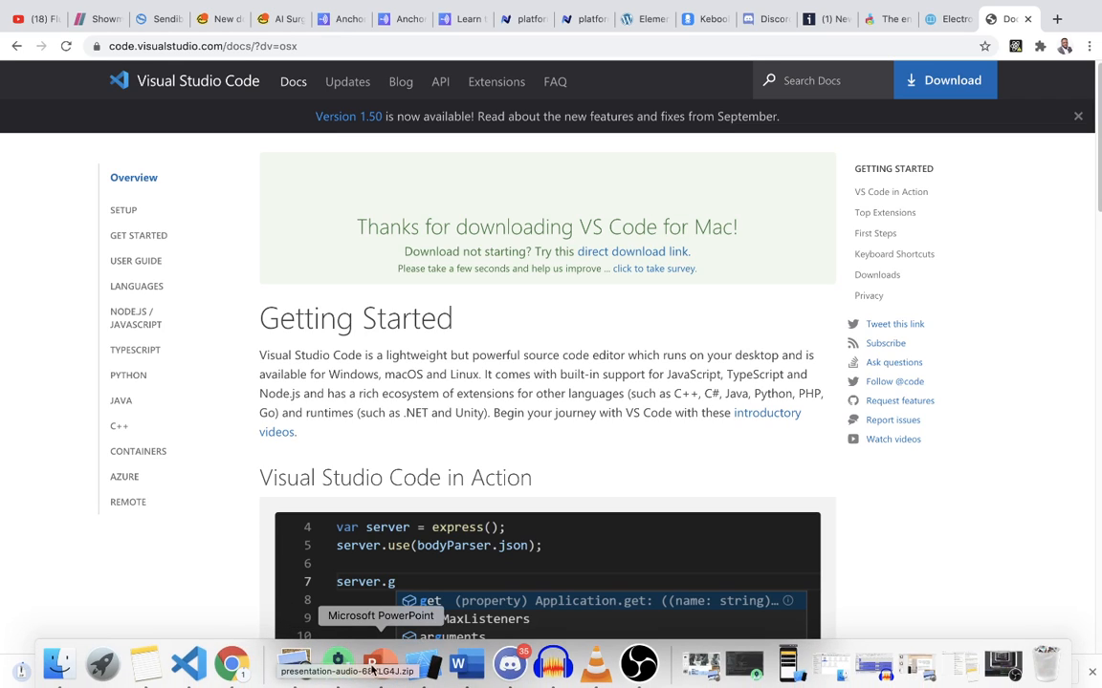
{"action": "left_click", "coordinate": [189, 664]}
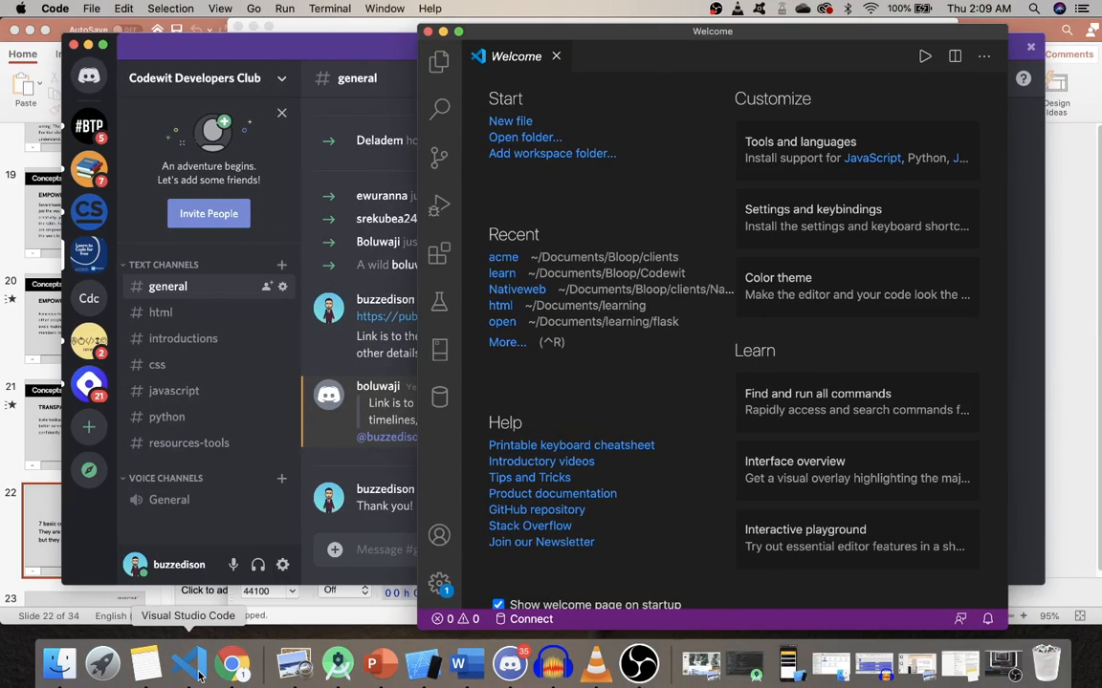
{"action": "left_click", "coordinate": [458, 32]}
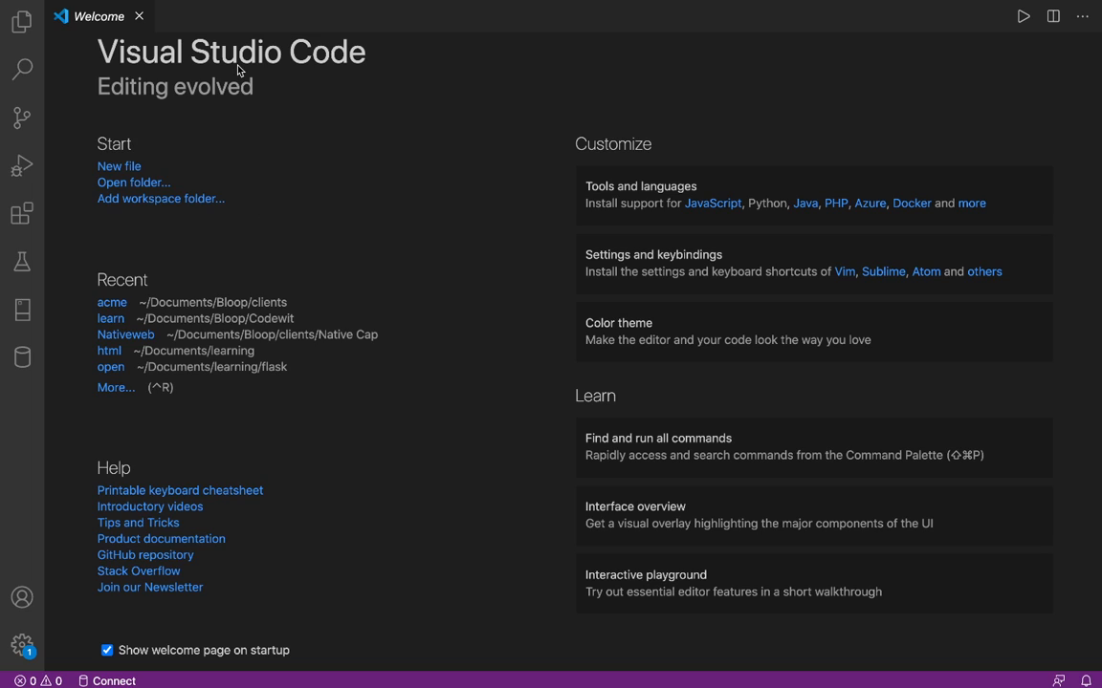
Show the file Explorer beside the Welcome page.
{"action": "mouse_move", "coordinate": [140, 5]}
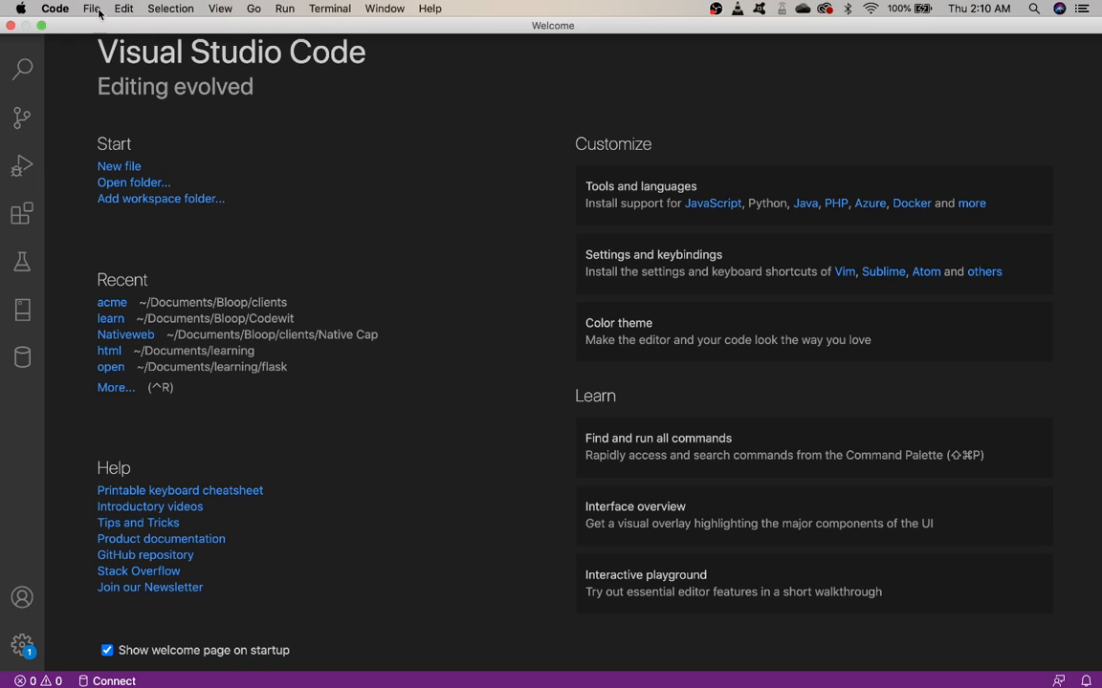
{"action": "left_click", "coordinate": [91, 10]}
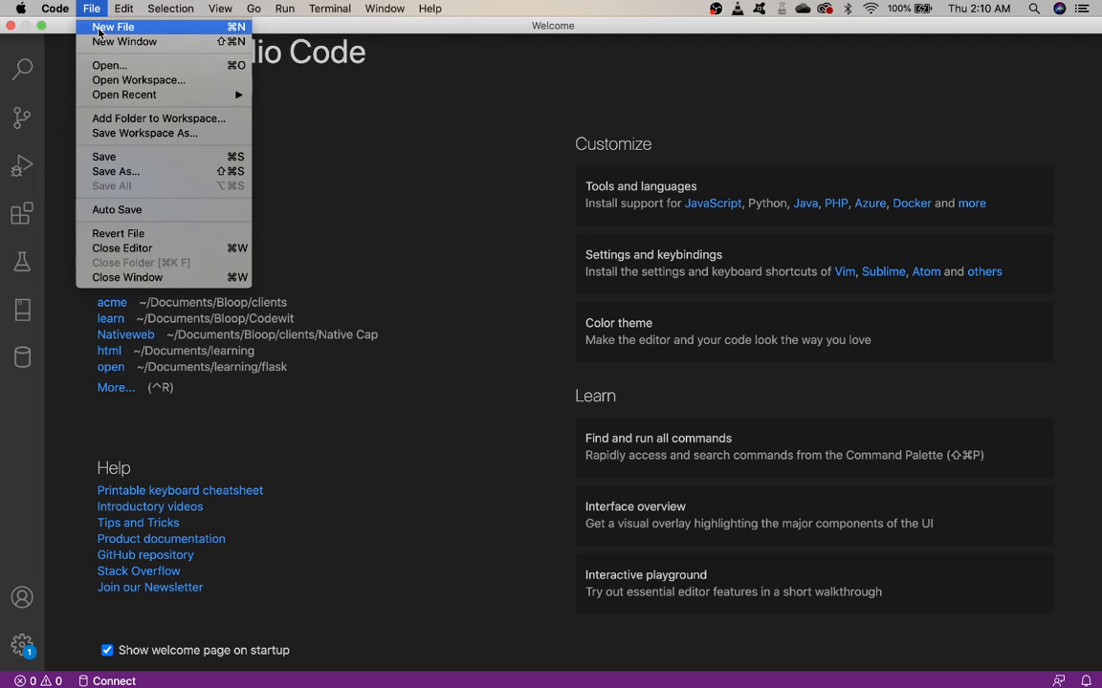
{"action": "left_click", "coordinate": [272, 151]}
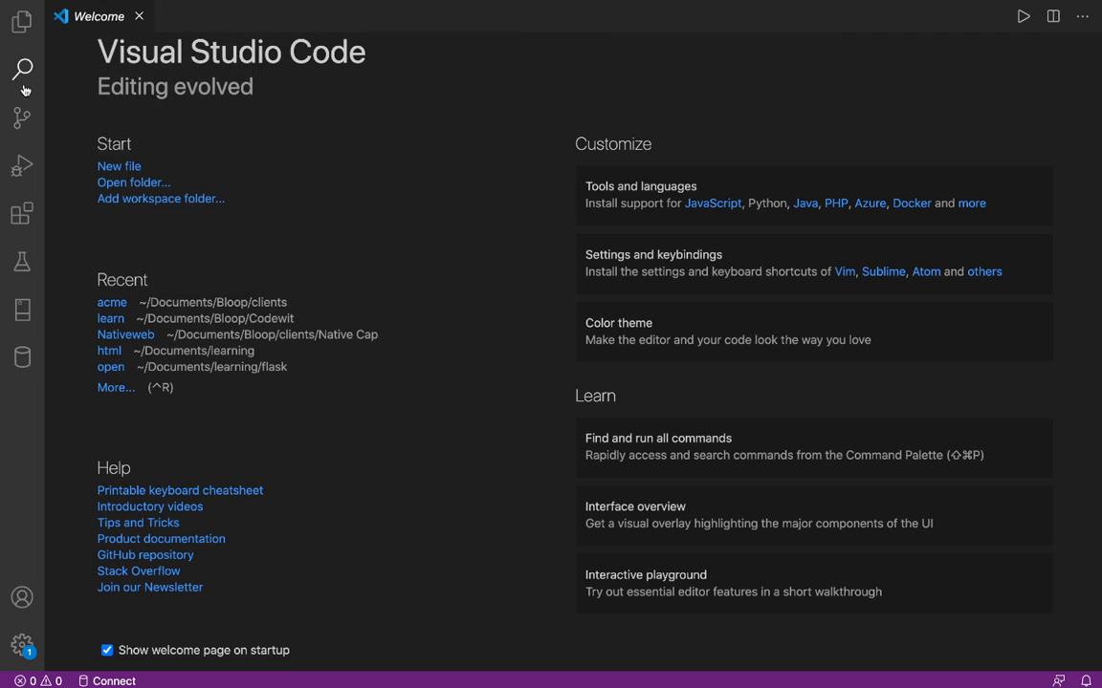
{"action": "left_click", "coordinate": [22, 19]}
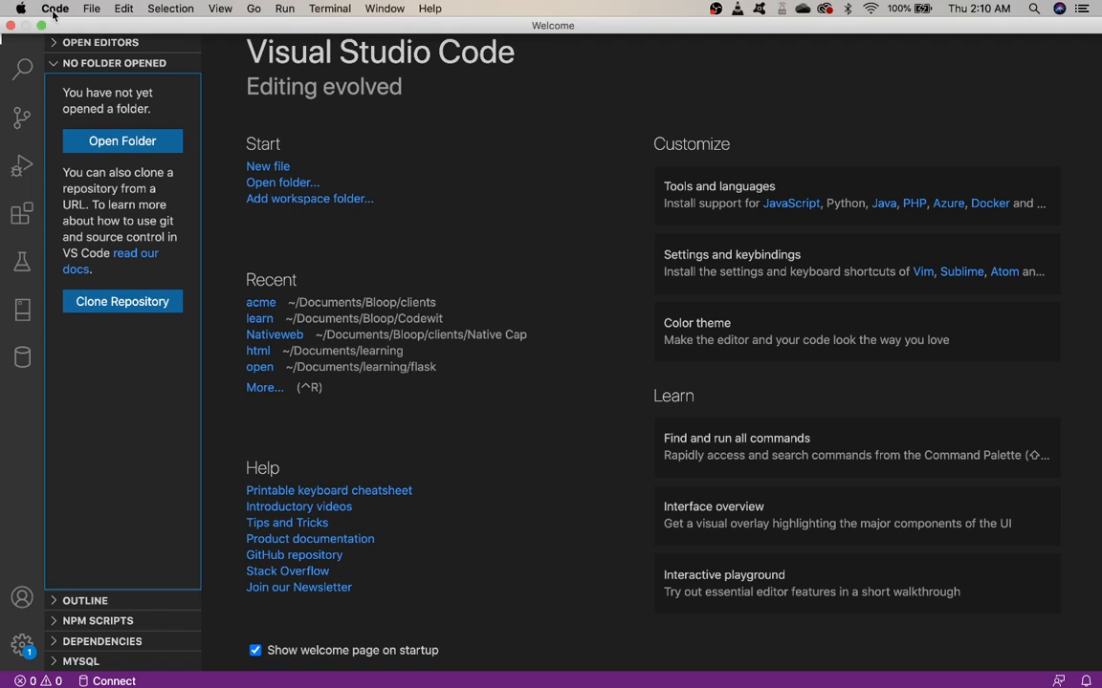
{"action": "left_click", "coordinate": [89, 8]}
{"action": "left_click", "coordinate": [108, 29]}
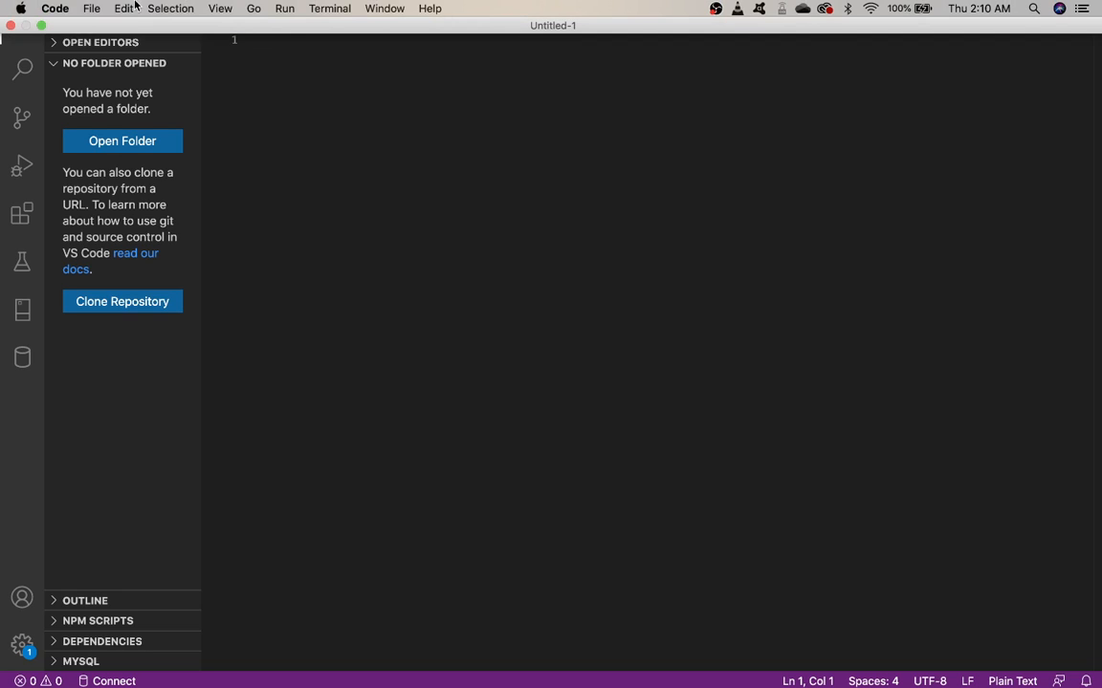
{"action": "left_click", "coordinate": [89, 10]}
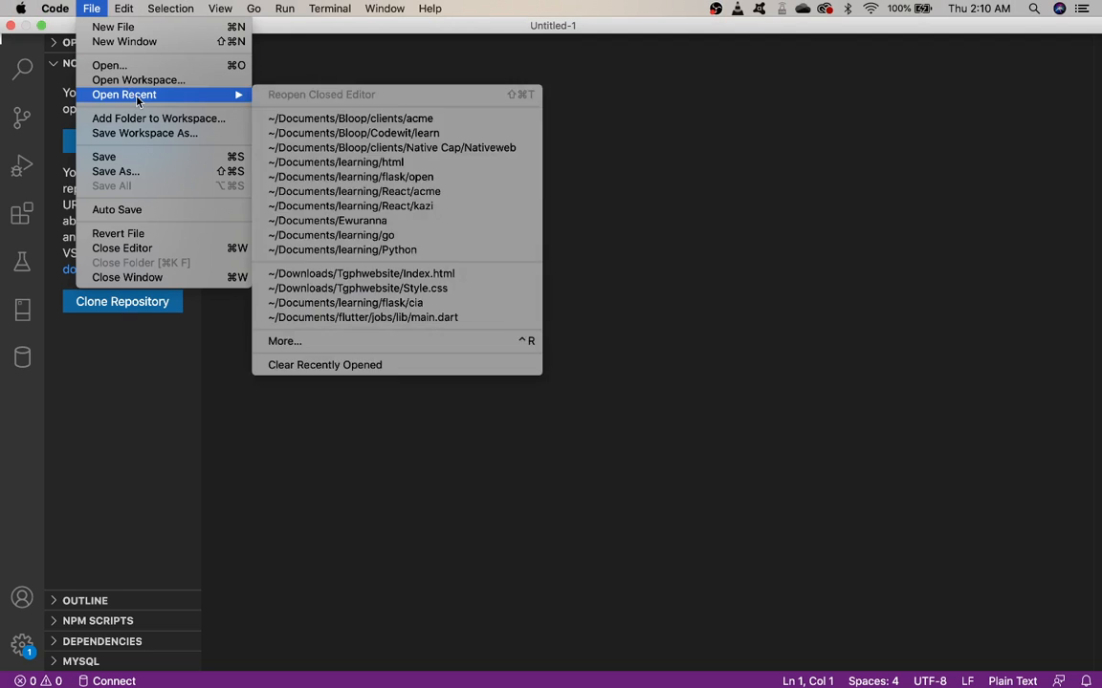
{"action": "left_click", "coordinate": [135, 174]}
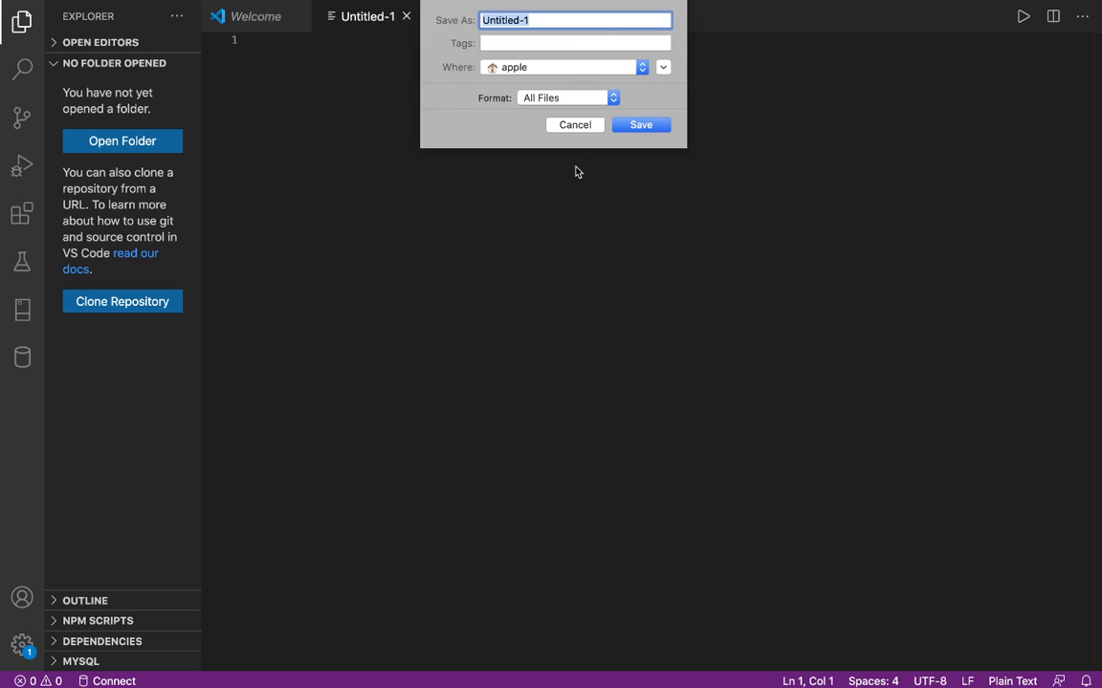
{"action": "left_click", "coordinate": [575, 124]}
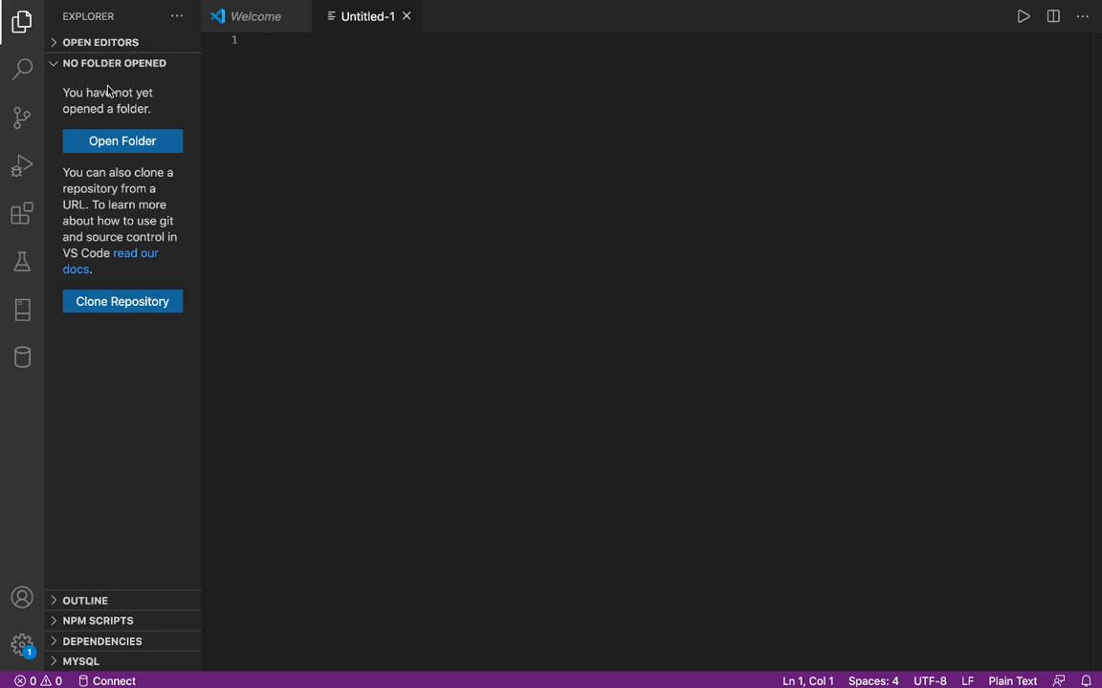
{"action": "mouse_move", "coordinate": [69, 8]}
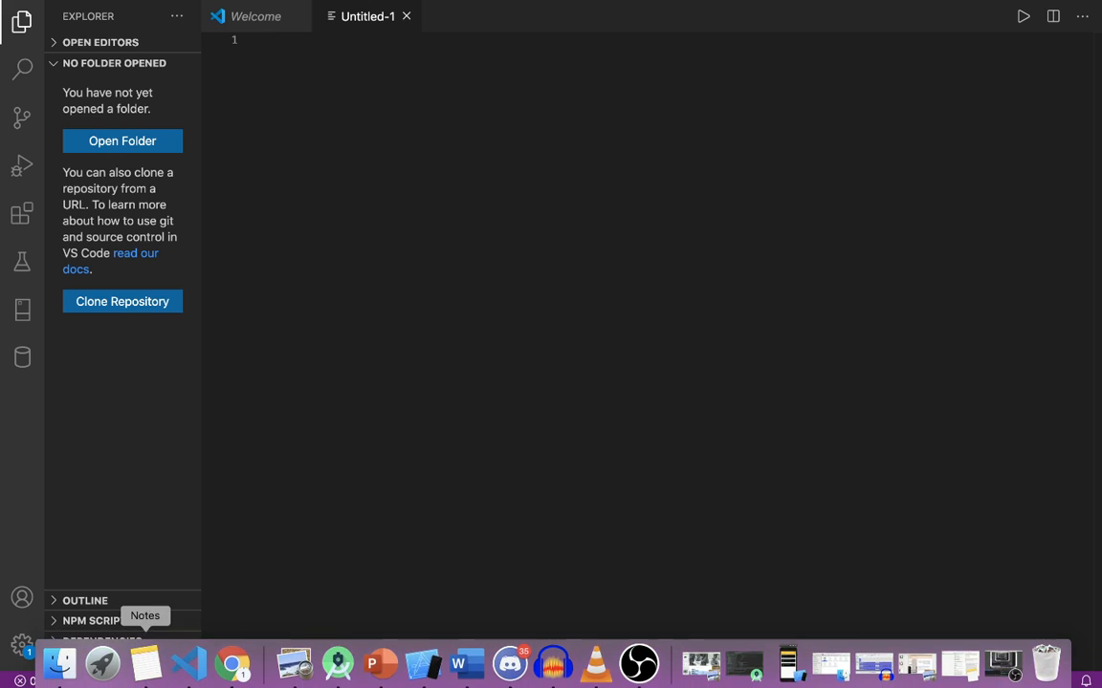
{"action": "left_click", "coordinate": [405, 16]}
Switch to Finder and create a new folder named telegram in Documents.
{"action": "mouse_move", "coordinate": [145, 685]}
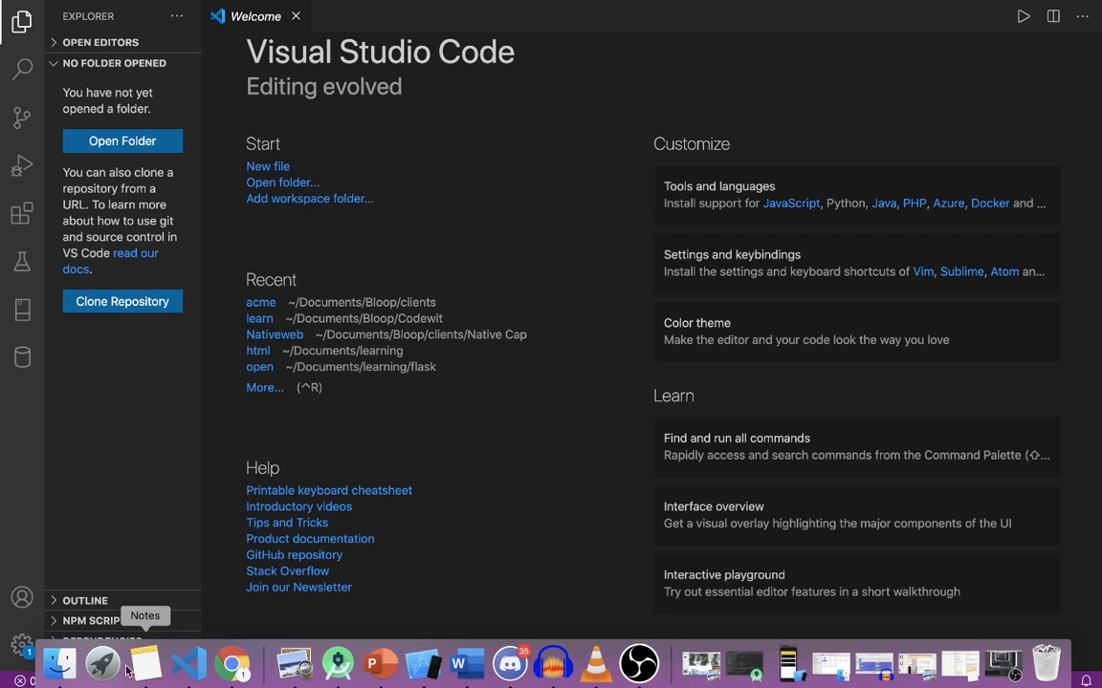
{"action": "left_click", "coordinate": [67, 674]}
{"action": "left_click", "coordinate": [51, 111]}
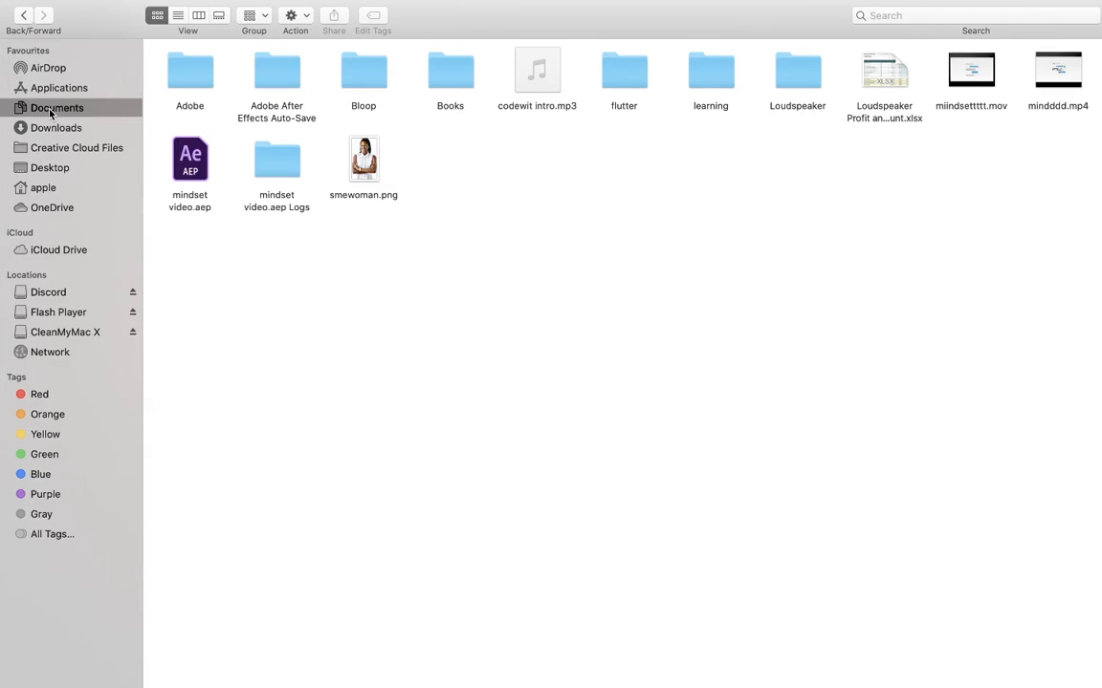
{"action": "right_click", "coordinate": [508, 164]}
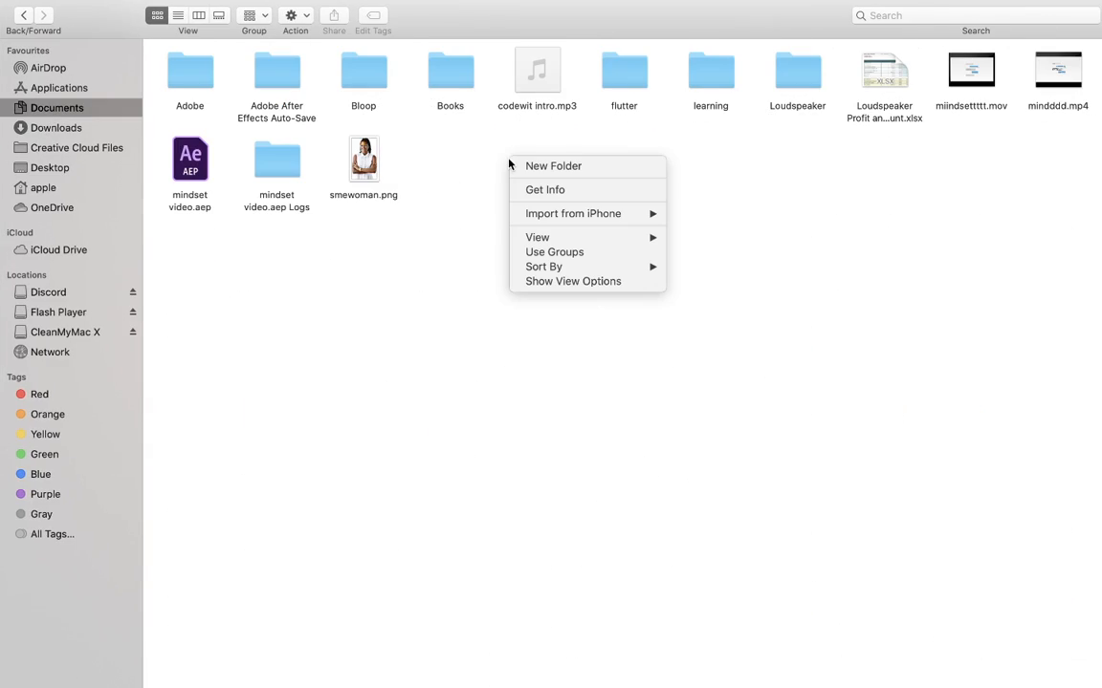
{"action": "left_click", "coordinate": [552, 167]}
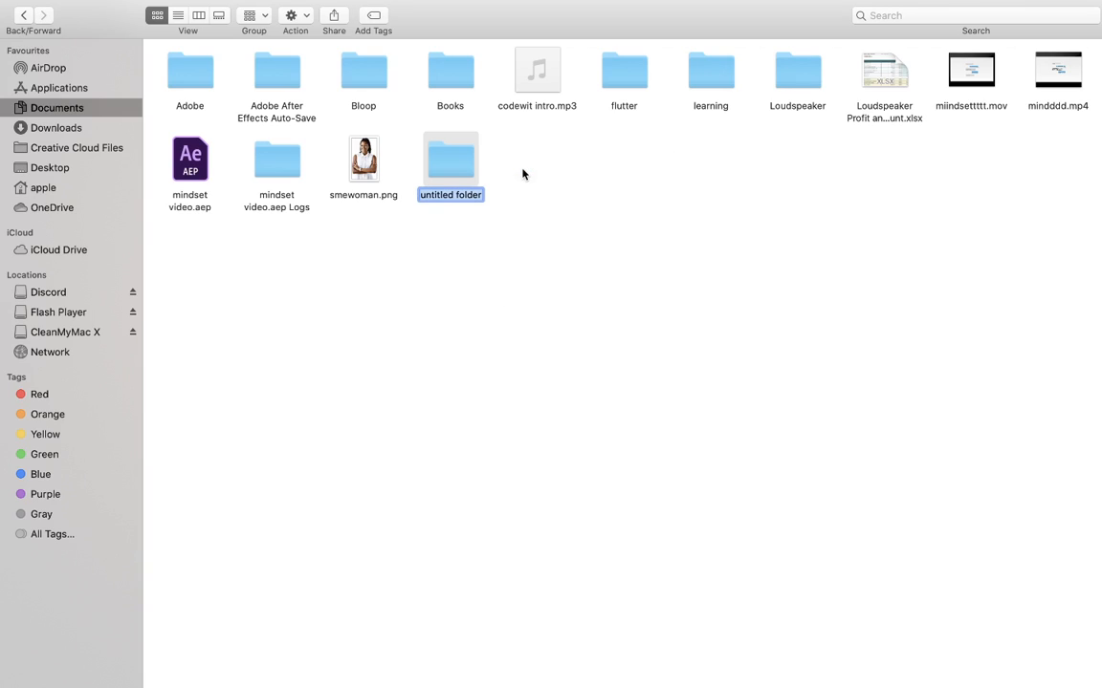
{"action": "type", "text": "telegram"}
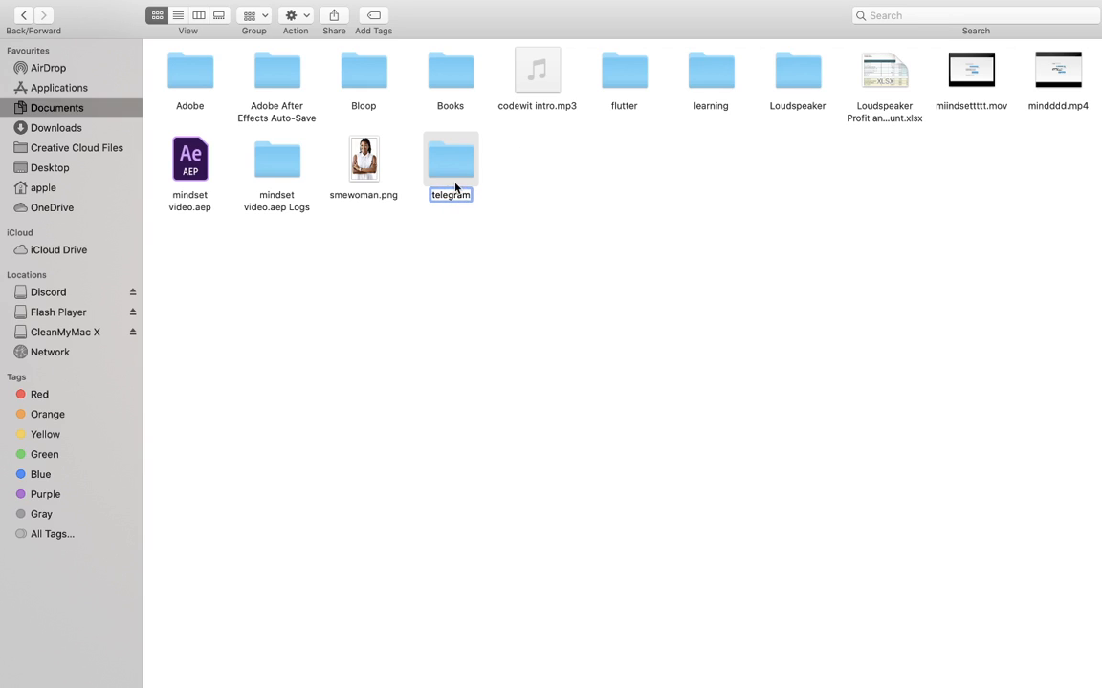
{"action": "key", "text": "Return"}
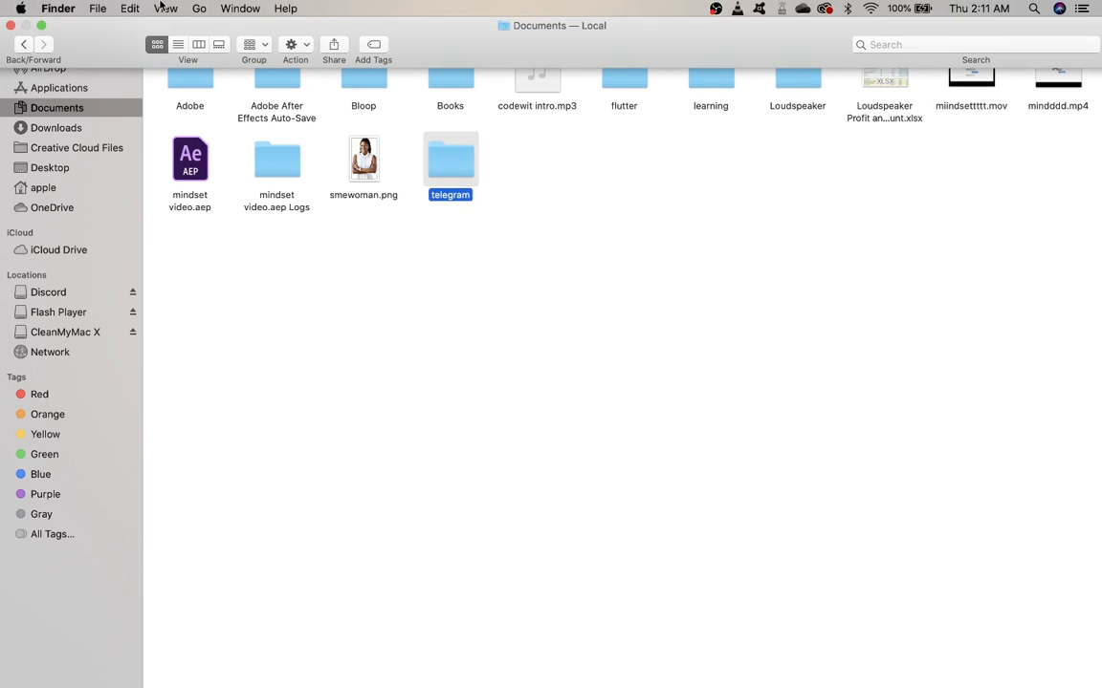
Take the Finder and Visual Studio Code windows out of full screen and open the telegram folder in Visual Studio Code.
{"action": "left_click", "coordinate": [40, 27]}
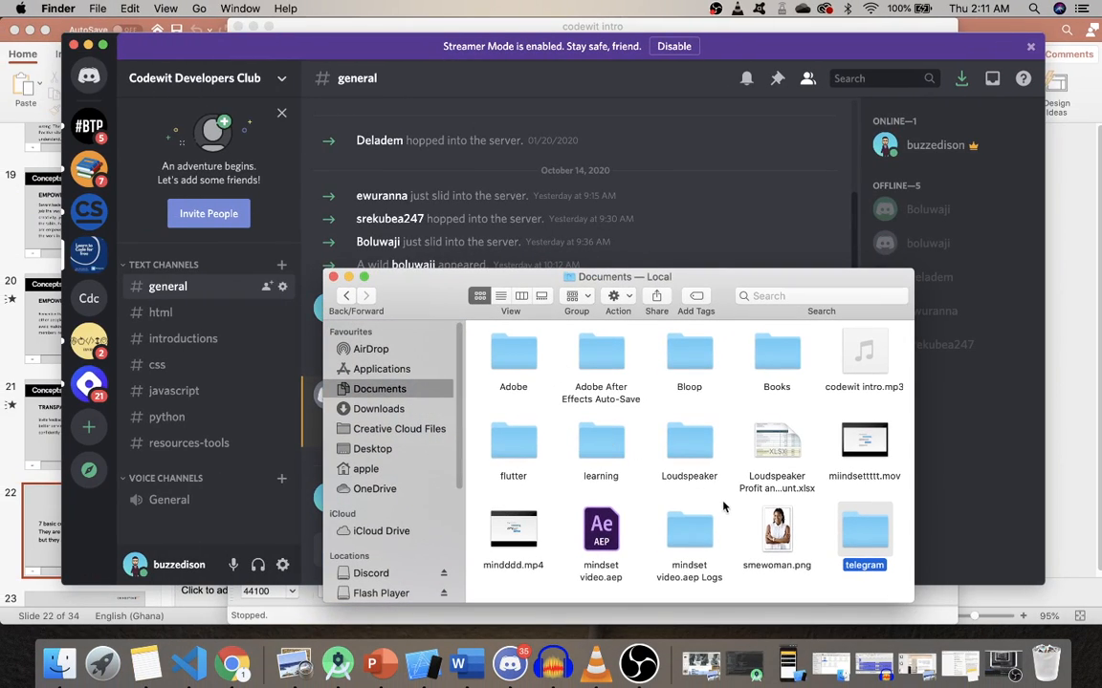
{"action": "right_click", "coordinate": [866, 534]}
{"action": "left_click", "coordinate": [834, 522]}
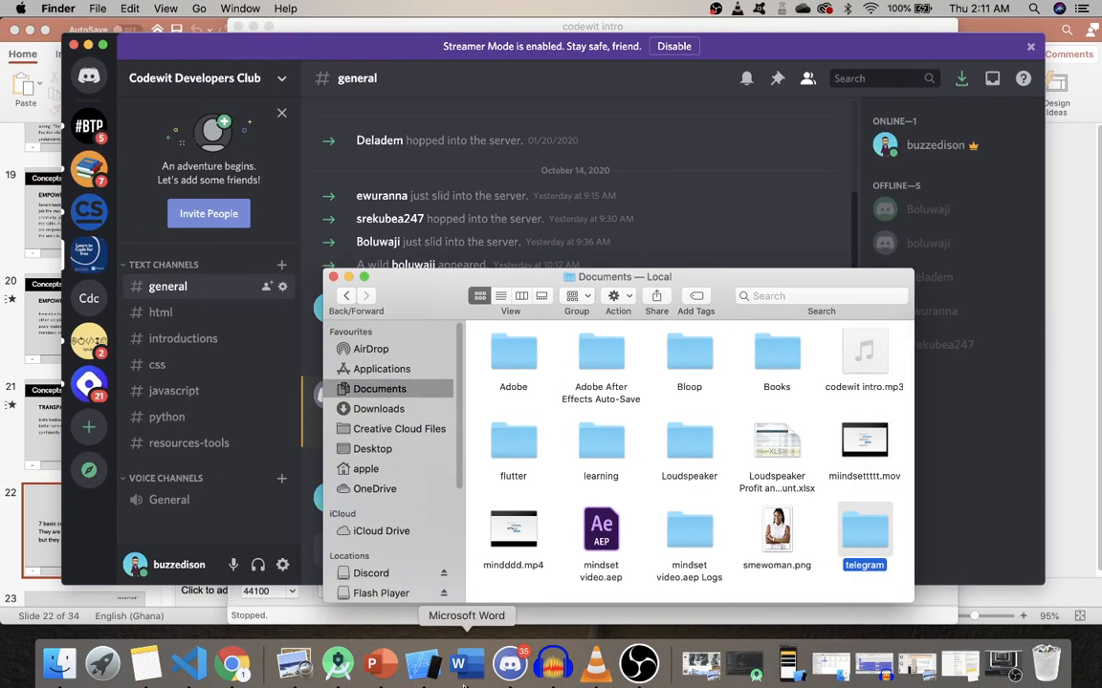
{"action": "left_click", "coordinate": [188, 663]}
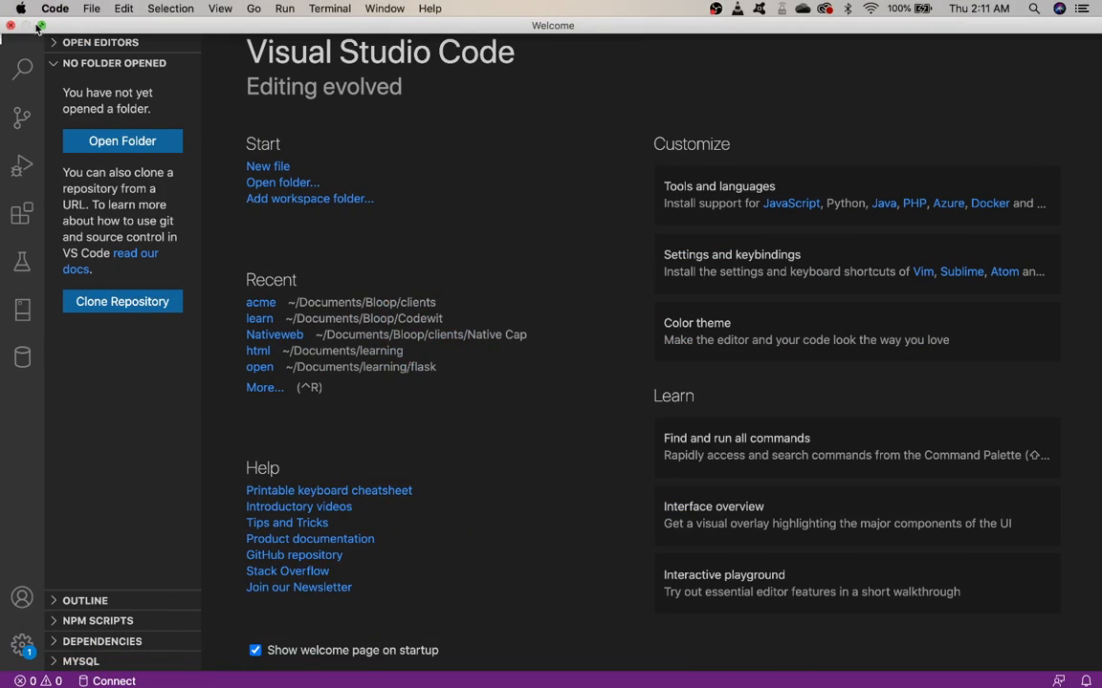
{"action": "left_click", "coordinate": [38, 28]}
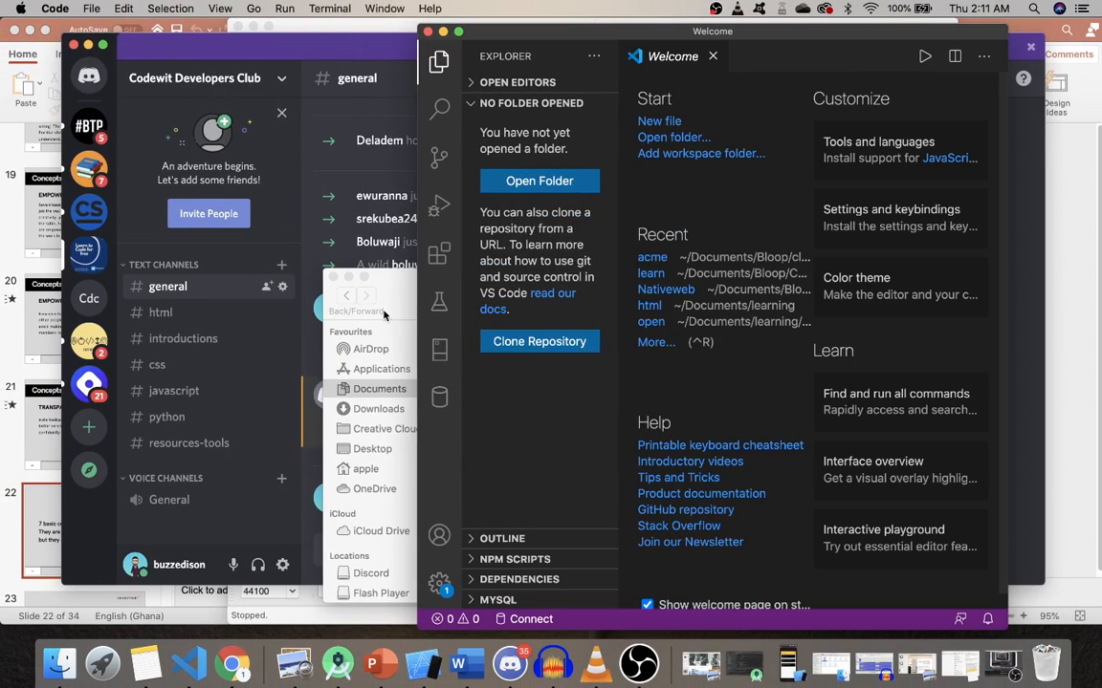
{"action": "left_click", "coordinate": [397, 285]}
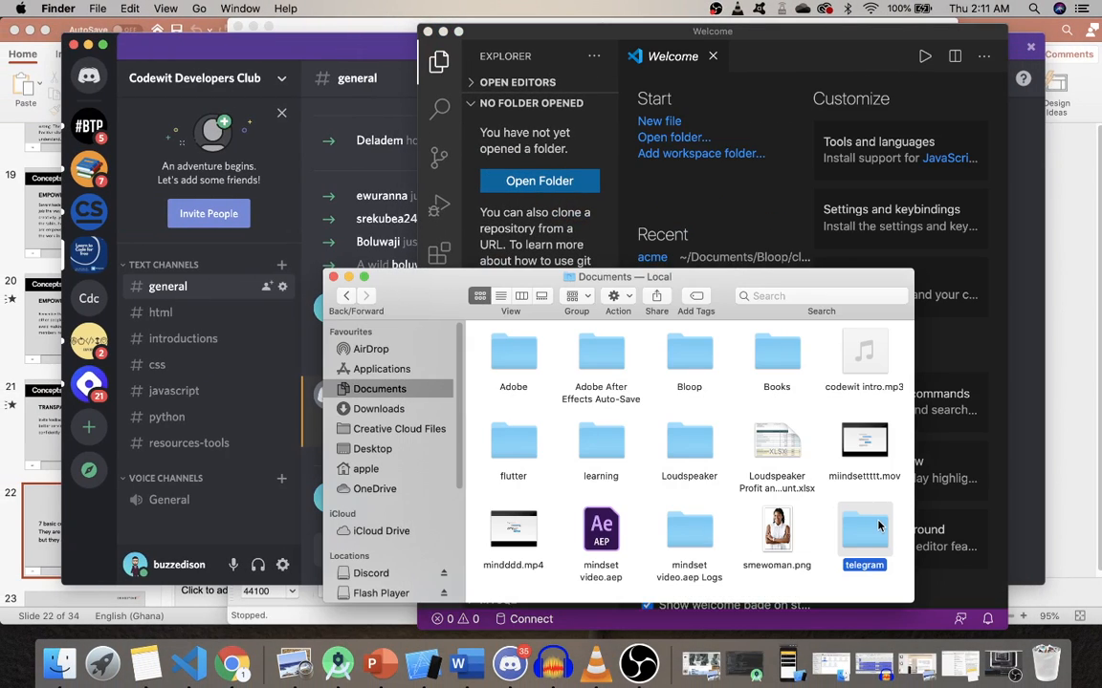
{"action": "left_click_drag", "start_coordinate": [879, 524], "coordinate": [712, 159]}
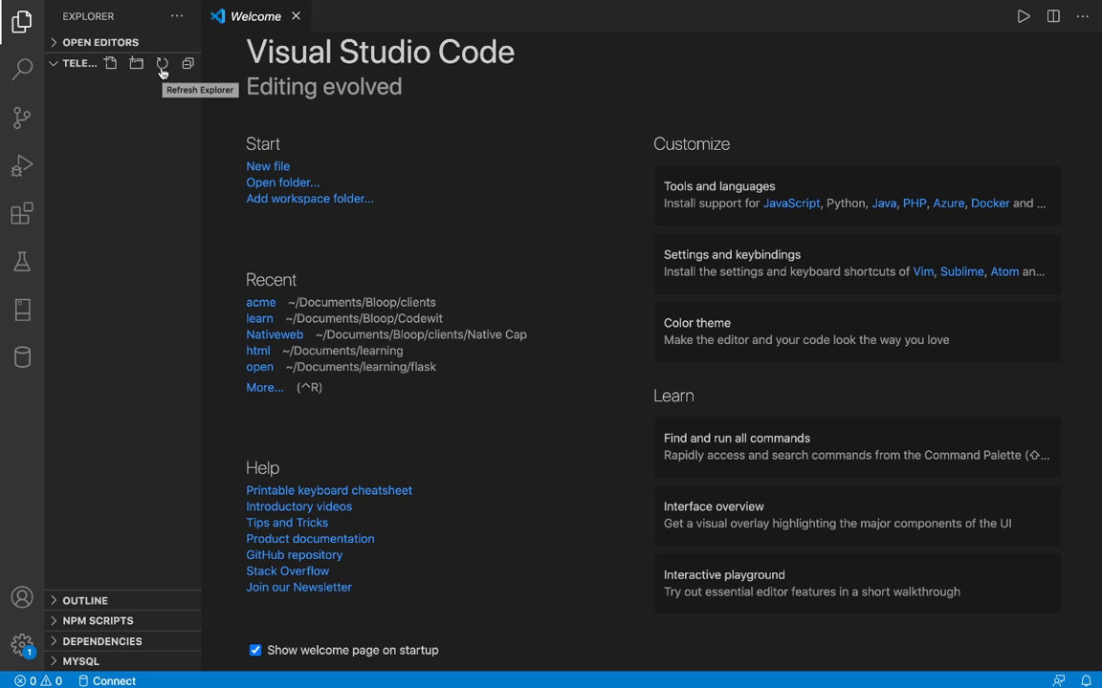
Create a new file named index.html in the telegram folder.
{"action": "left_click", "coordinate": [110, 63]}
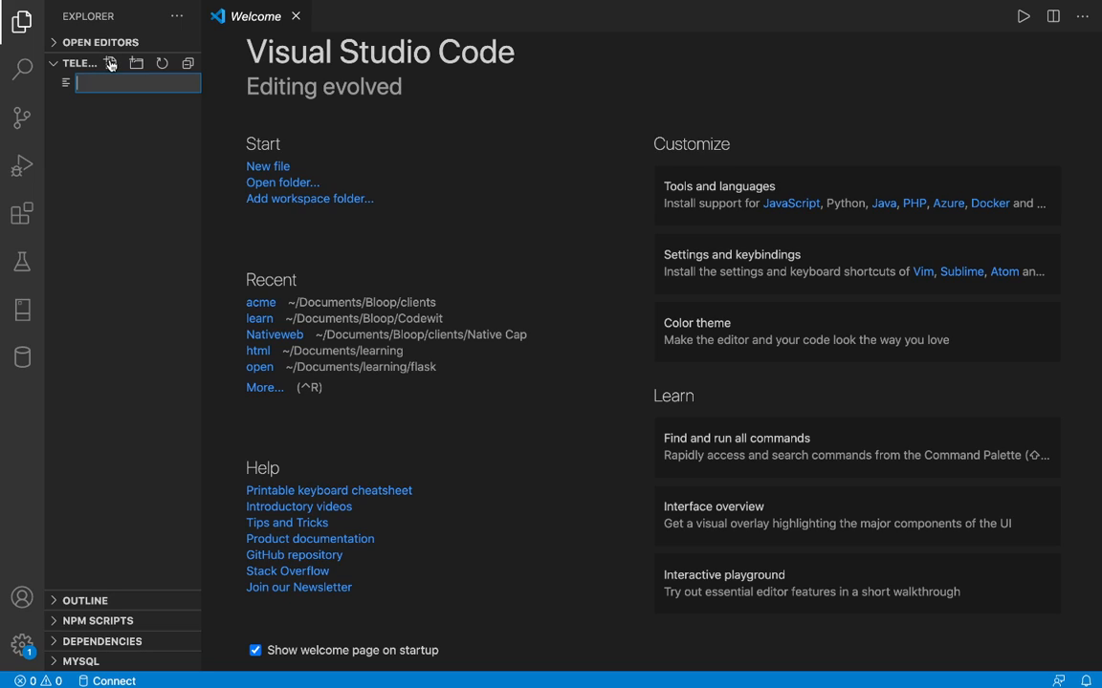
{"action": "type", "text": "index.html"}
{"action": "key", "text": "Return"}
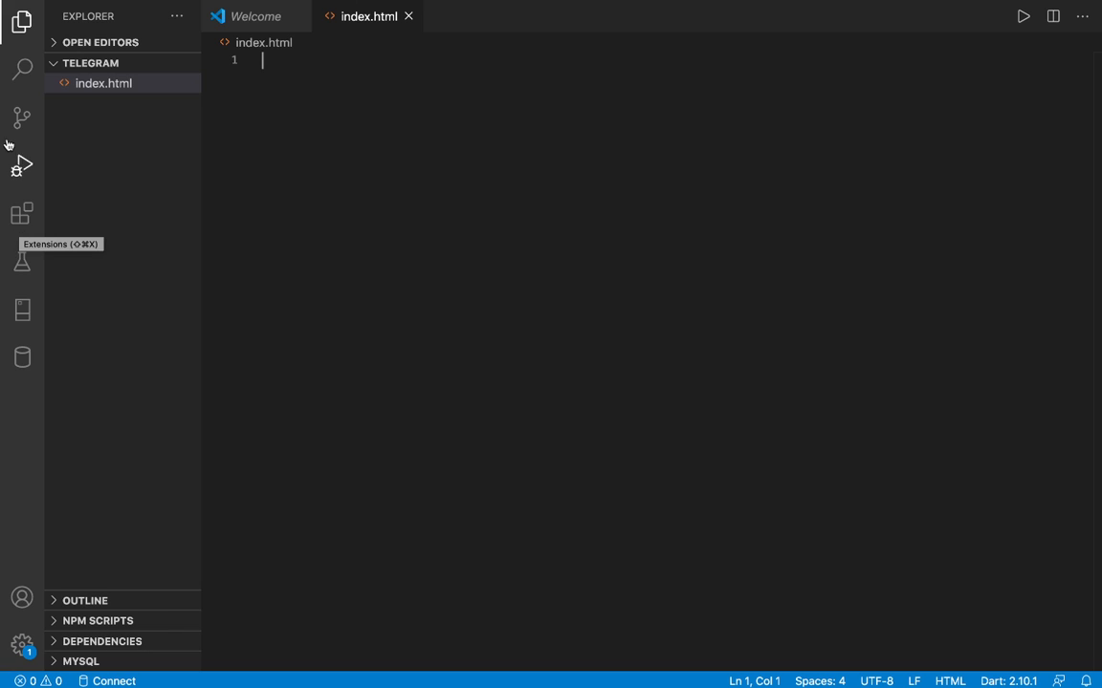
View the list of installed extensions and return to the project's file list.
{"action": "left_click", "coordinate": [21, 213]}
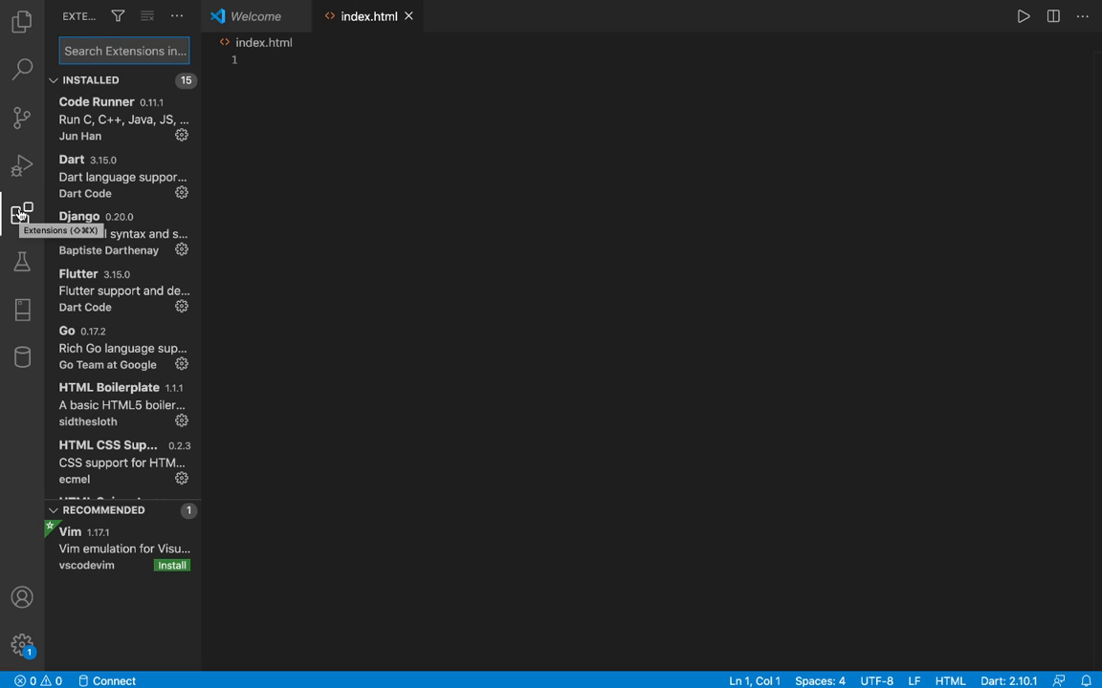
{"action": "mouse_move", "coordinate": [196, 5]}
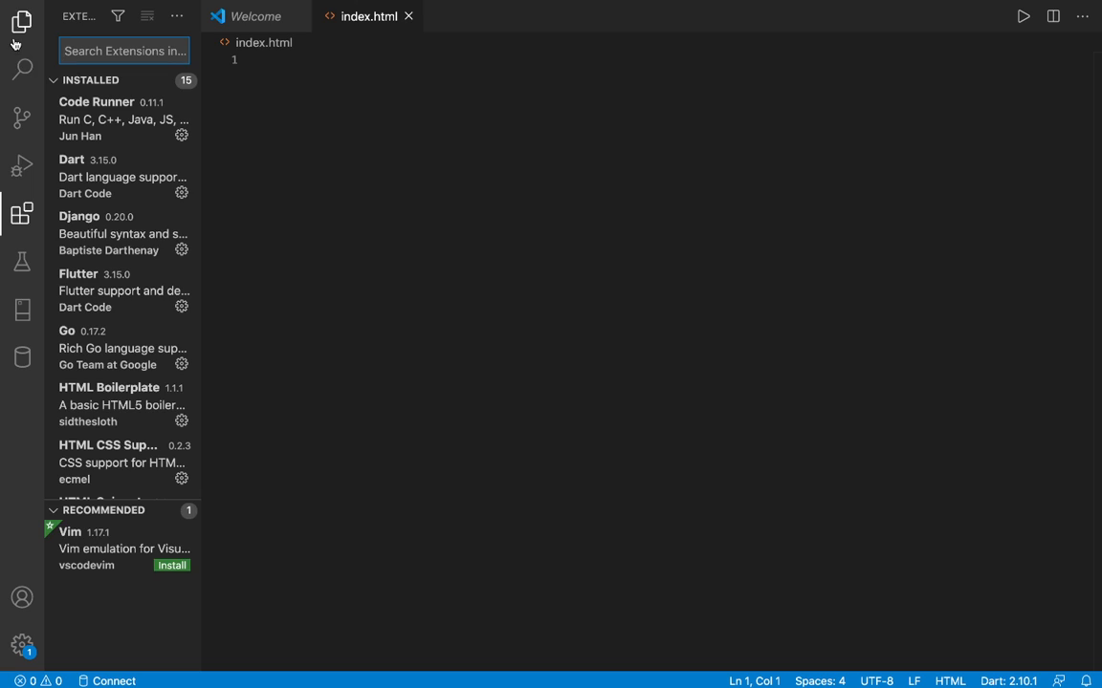
{"action": "left_click", "coordinate": [21, 29]}
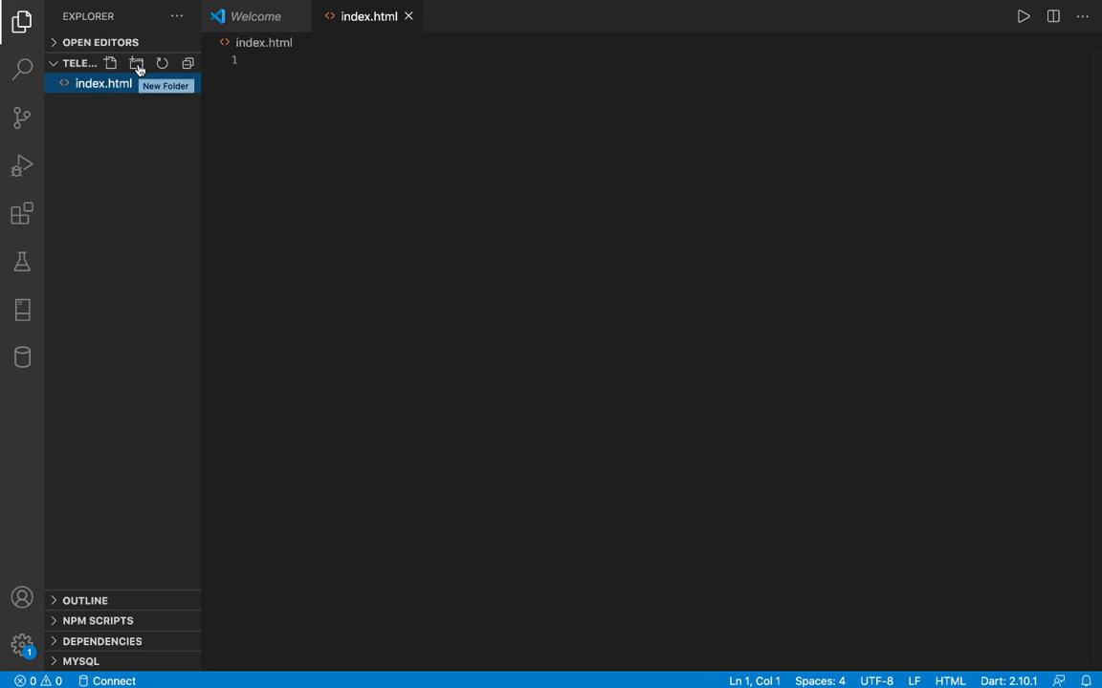
Create a subfolder named html in the telegram project.
{"action": "left_click", "coordinate": [137, 64]}
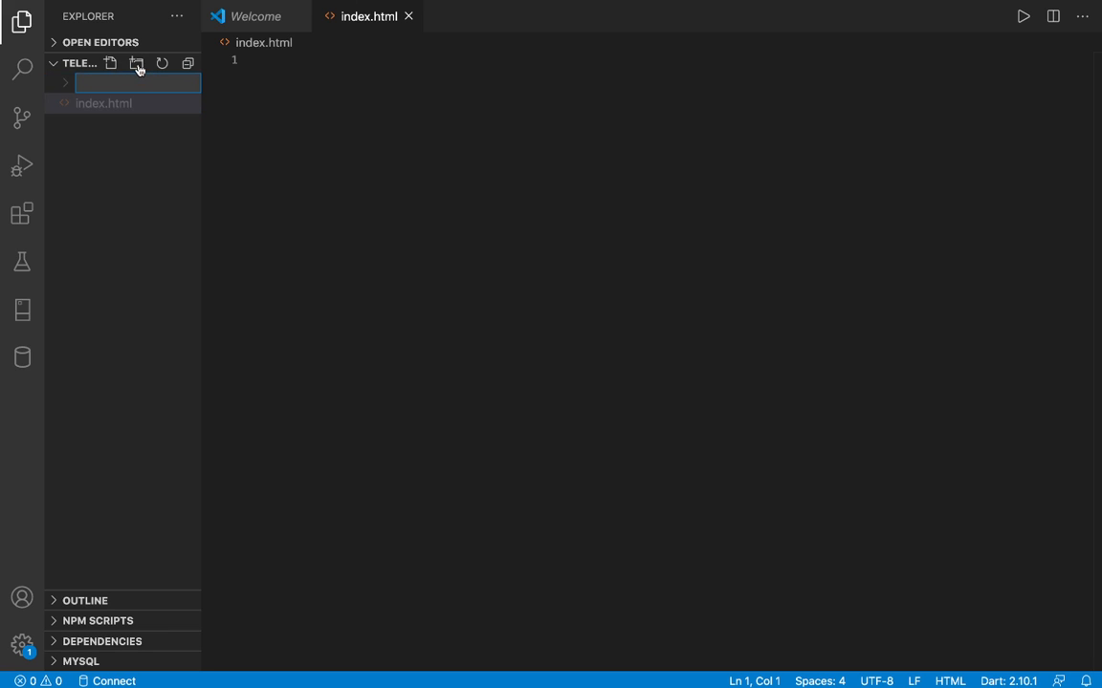
{"action": "type", "text": "htm;"}
{"action": "type", "text": "l"}
{"action": "key", "text": "Return"}
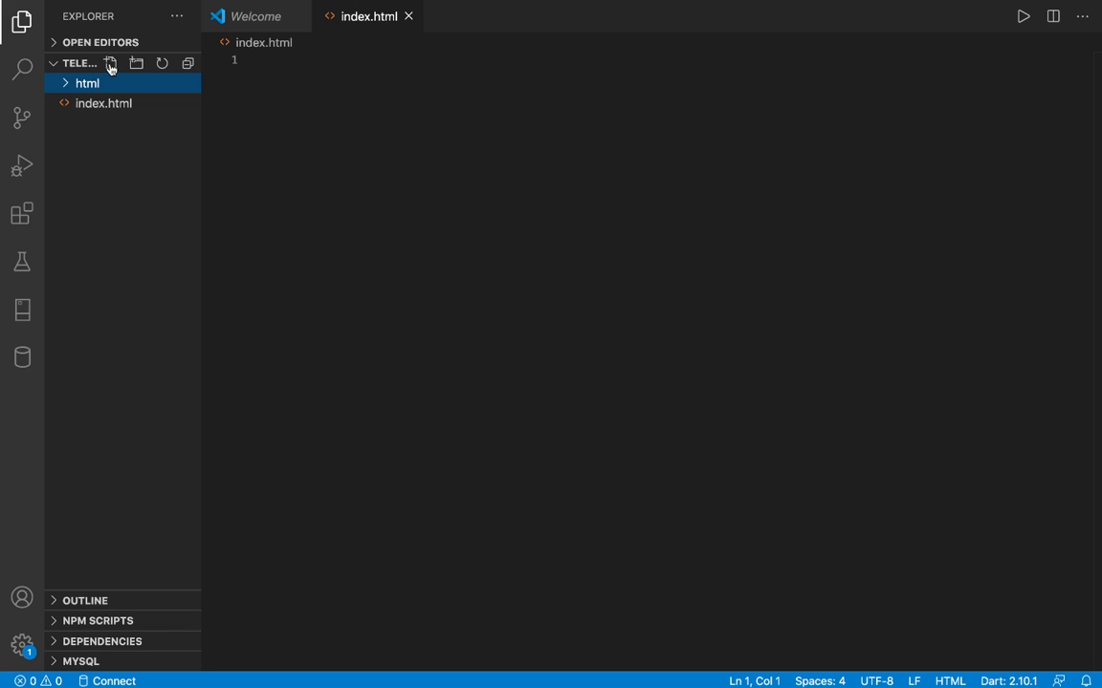
Create a new file named new.html inside the html folder.
{"action": "left_click", "coordinate": [110, 64]}
{"action": "type", "text": "new"}
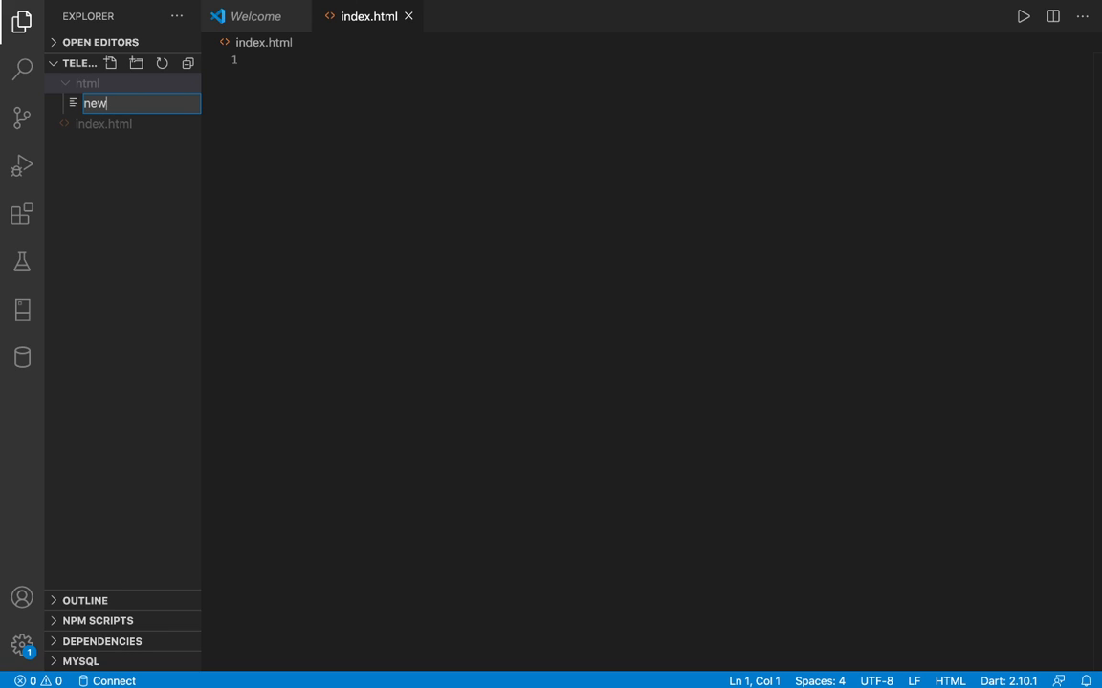
{"action": "type", "text": ".html"}
{"action": "key", "text": "BackSpace"}
{"action": "key", "text": "BackSpace"}
{"action": "key", "text": "BackSpace"}
{"action": "type", "text": "h"}
{"action": "key", "text": "BackSpace"}
{"action": "type", "text": "tm"}
{"action": "key", "text": "Return"}
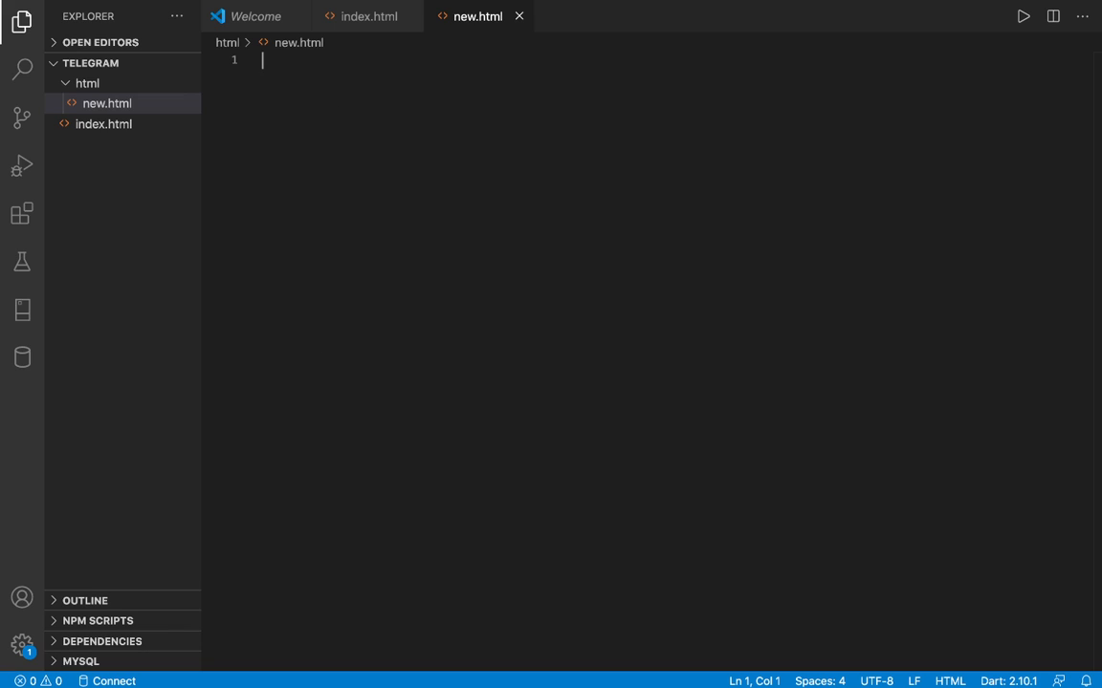
{"action": "mouse_move", "coordinate": [381, 665]}
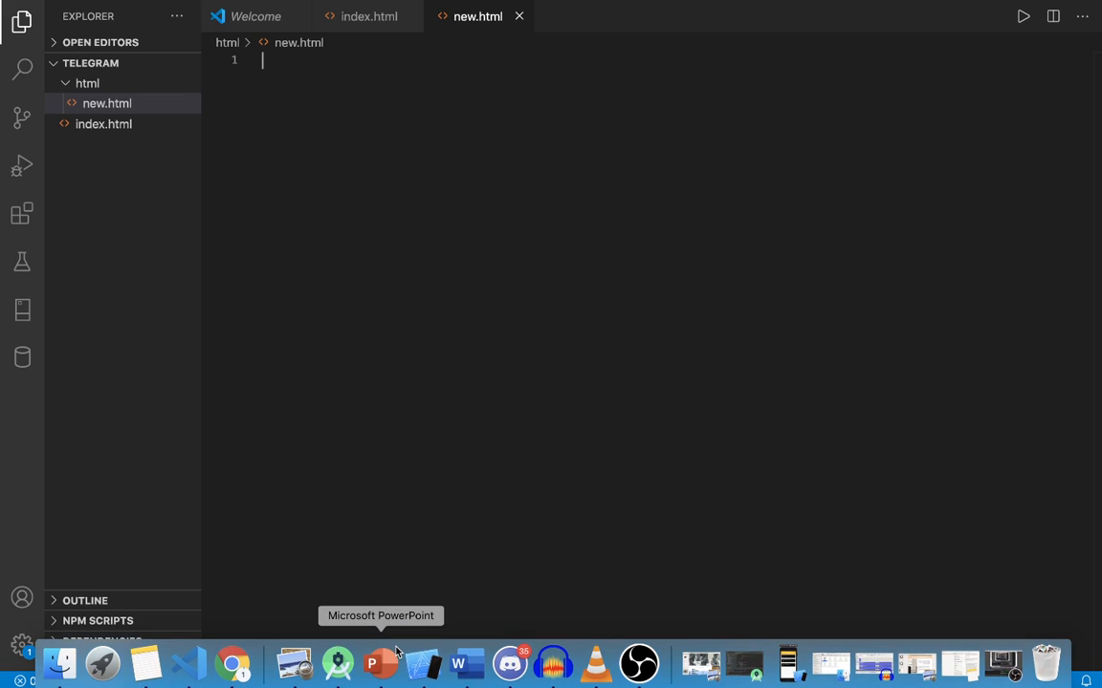